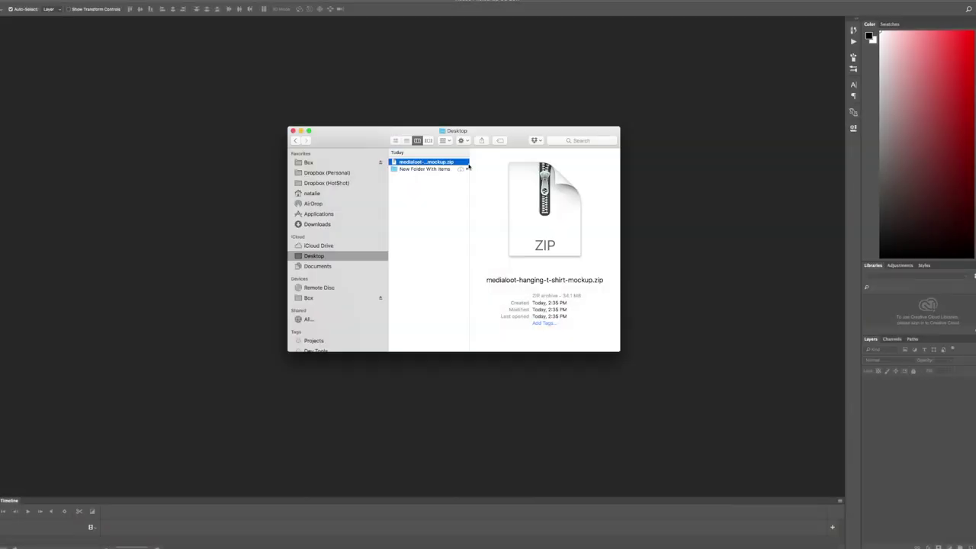
Step: Extract the mockup zip and open Hanging T Shirt Mockup.psd from its folder in Photoshop
{"action": "double_click", "coordinate": [406, 164]}
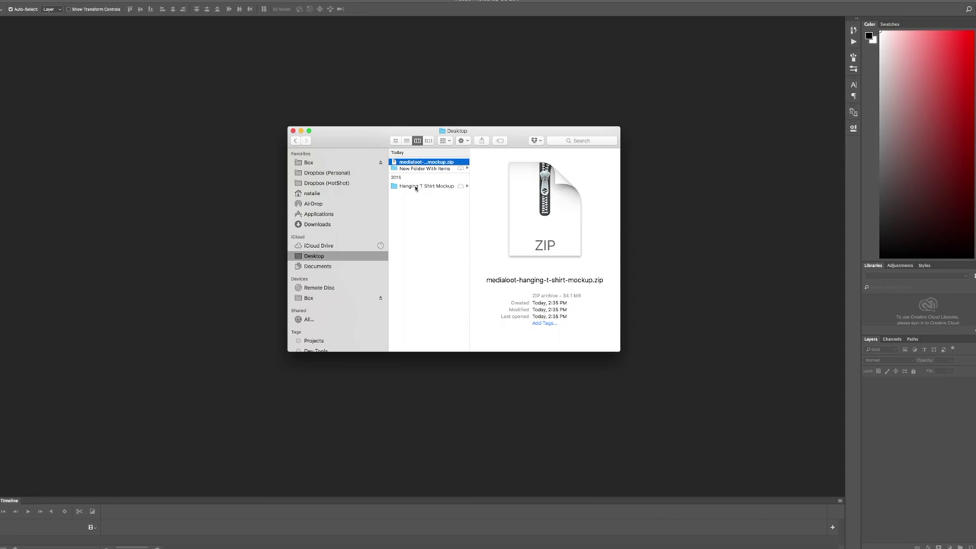
{"action": "left_click", "coordinate": [415, 187]}
{"action": "left_click", "coordinate": [503, 163]}
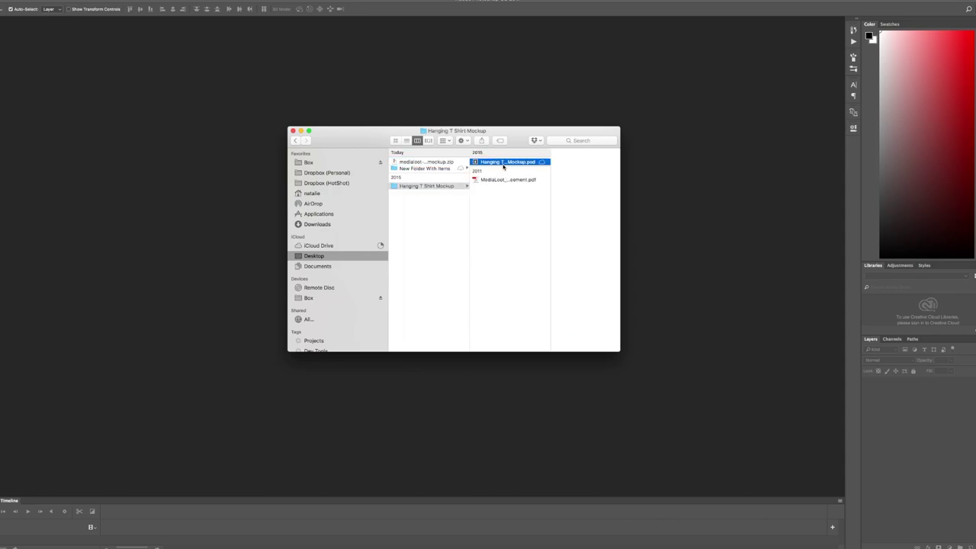
{"action": "double_click", "coordinate": [480, 164]}
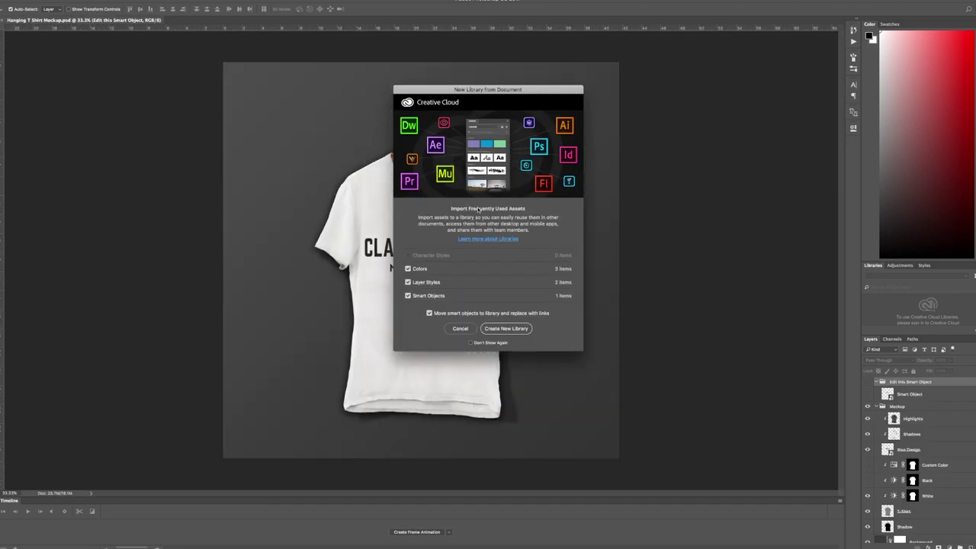
Step: Cancel the New Library from Document prompt to reveal the mockup's layer groups
{"action": "left_click", "coordinate": [465, 329]}
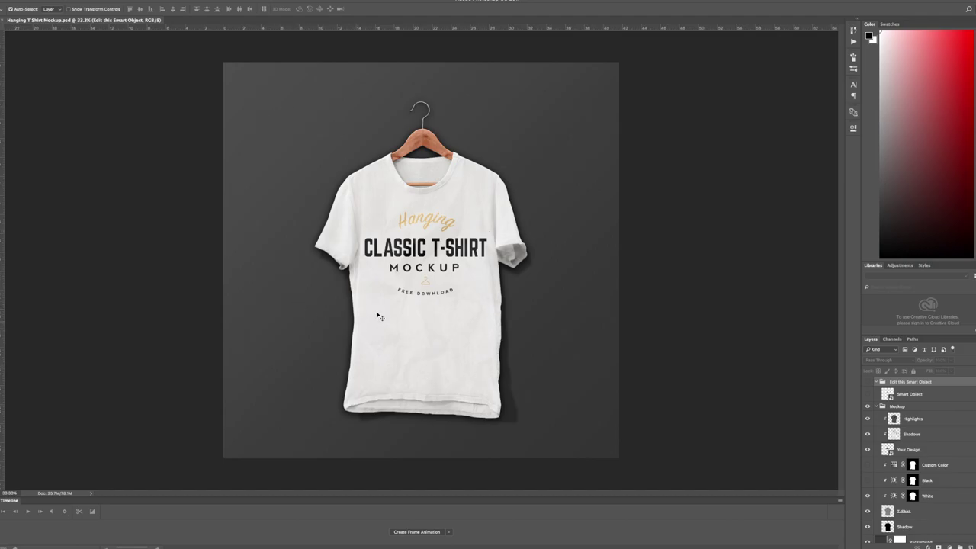
{"action": "scroll", "coordinate": [927, 468], "scroll_direction": "down", "scroll_amount": 1}
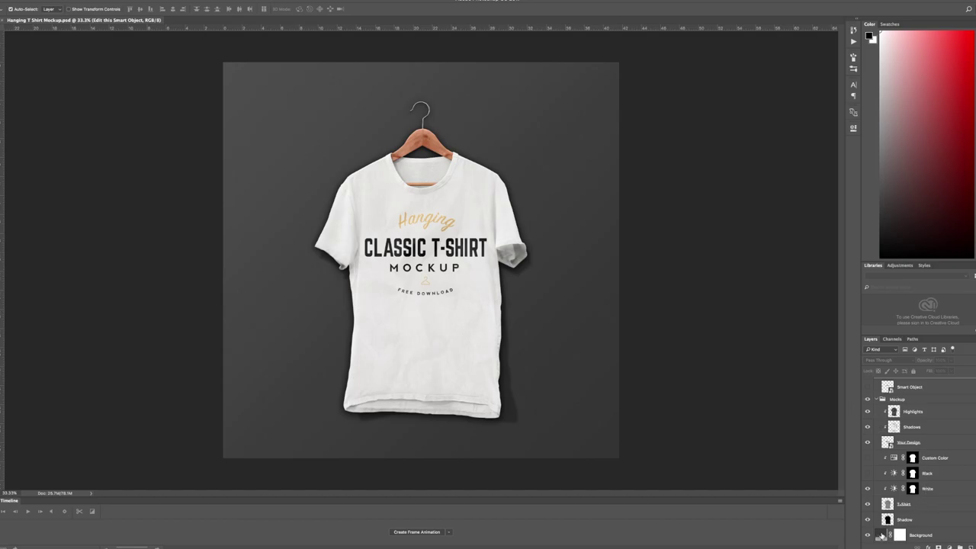
Step: Set the Background layer's fill colour to magenta #b21068 in the Color Picker
{"action": "double_click", "coordinate": [881, 535]}
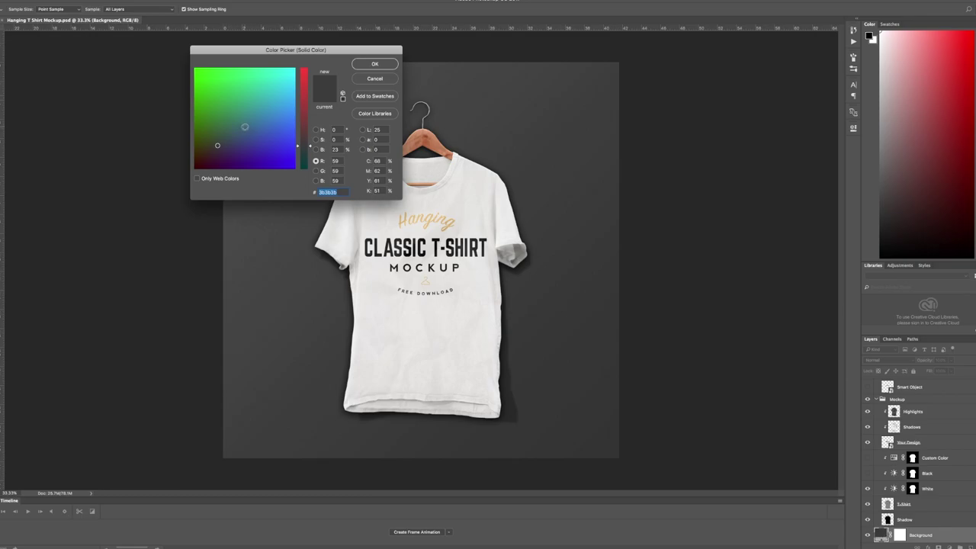
{"action": "mouse_move", "coordinate": [233, 136]}
{"action": "left_mouse_down"}
{"action": "mouse_move", "coordinate": [269, 120]}
{"action": "mouse_move", "coordinate": [257, 91]}
{"action": "mouse_move", "coordinate": [235, 91]}
{"action": "mouse_move", "coordinate": [229, 126]}
{"action": "mouse_move", "coordinate": [214, 129]}
{"action": "mouse_move", "coordinate": [206, 111]}
{"action": "mouse_move", "coordinate": [257, 102]}
{"action": "mouse_move", "coordinate": [224, 150]}
{"action": "left_mouse_up"}
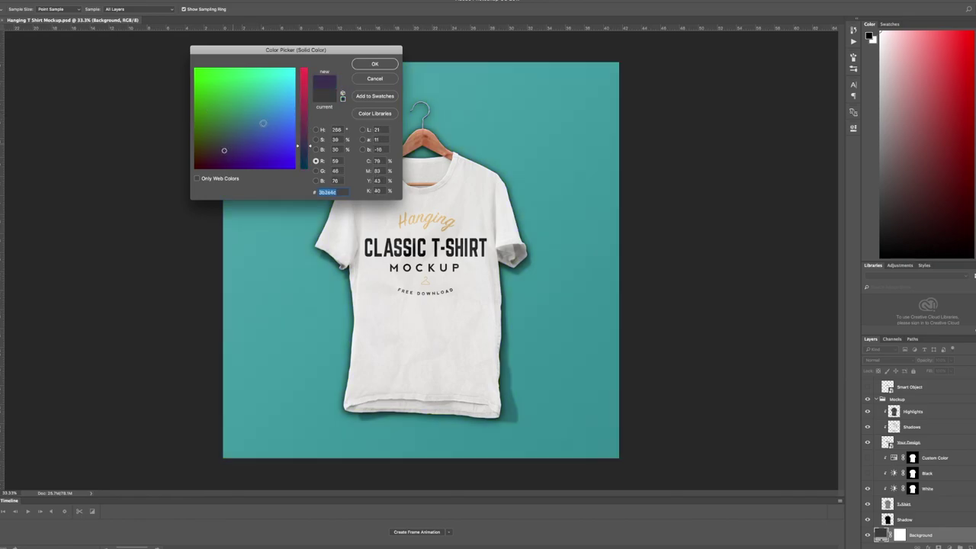
{"action": "left_click", "coordinate": [305, 90]}
{"action": "mouse_move", "coordinate": [232, 149]}
{"action": "left_mouse_down"}
{"action": "mouse_move", "coordinate": [254, 152]}
{"action": "mouse_move", "coordinate": [236, 162]}
{"action": "left_mouse_up"}
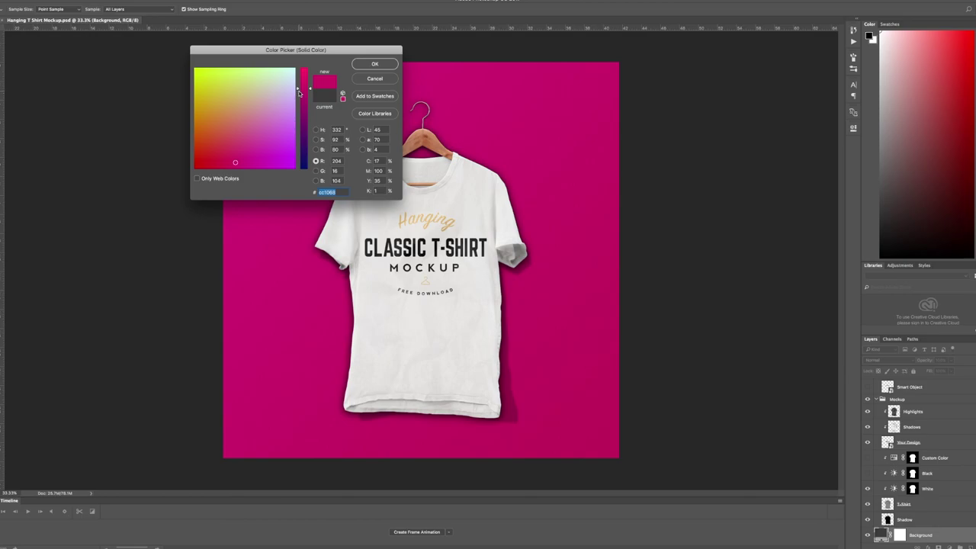
{"action": "left_click_drag", "start_coordinate": [302, 93], "coordinate": [302, 99]}
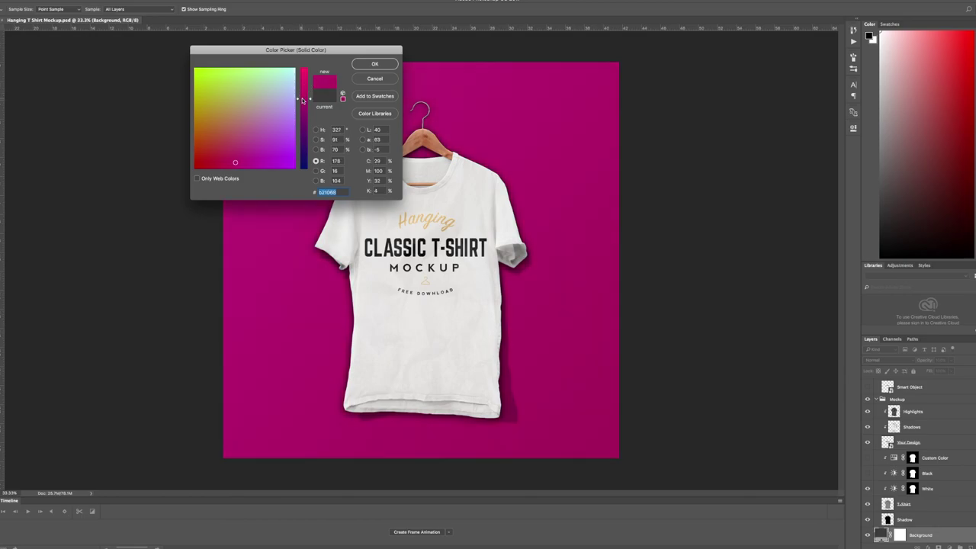
{"action": "left_click", "coordinate": [374, 65]}
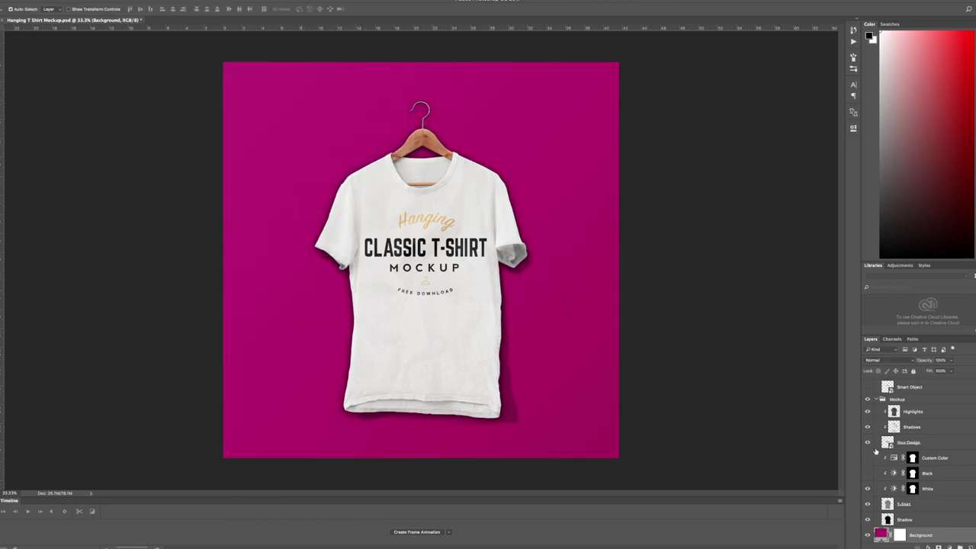
{"action": "left_click", "coordinate": [923, 492]}
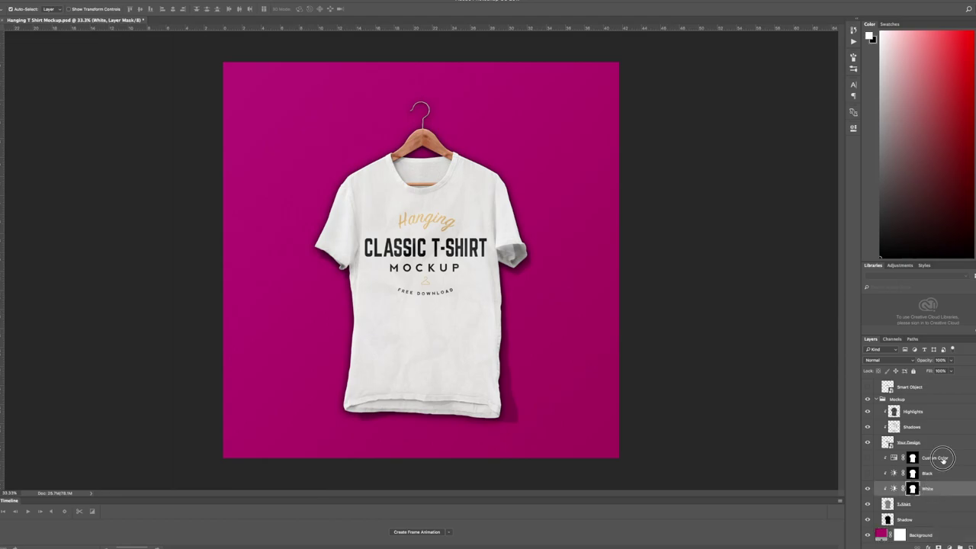
{"action": "left_click", "coordinate": [944, 460]}
{"action": "left_click", "coordinate": [940, 488]}
{"action": "left_click", "coordinate": [939, 473]}
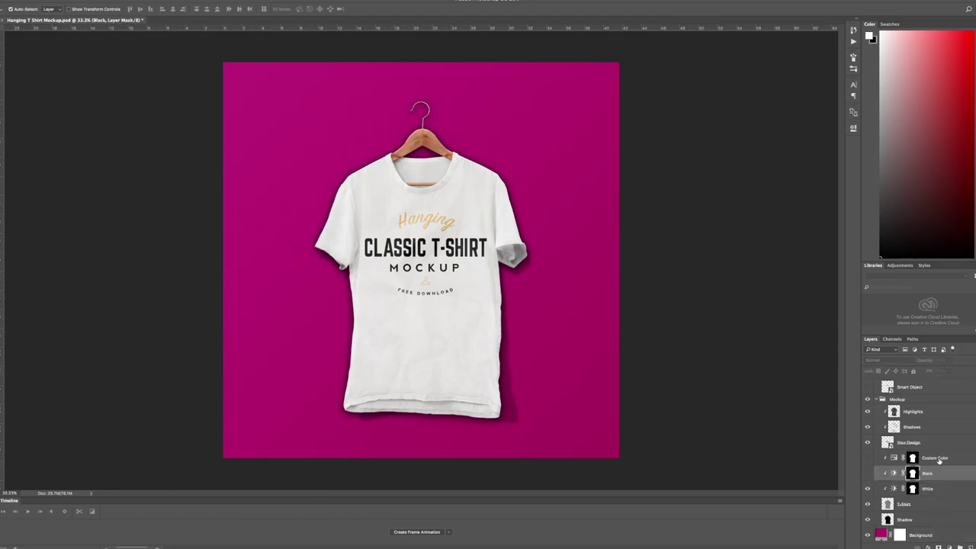
{"action": "left_click", "coordinate": [938, 459]}
{"action": "left_click", "coordinate": [890, 489]}
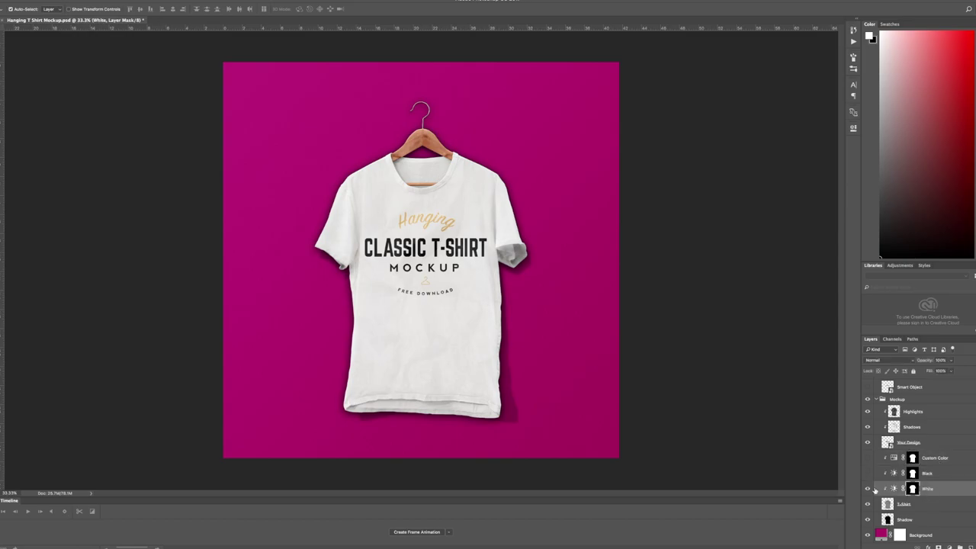
{"action": "left_click", "coordinate": [868, 473]}
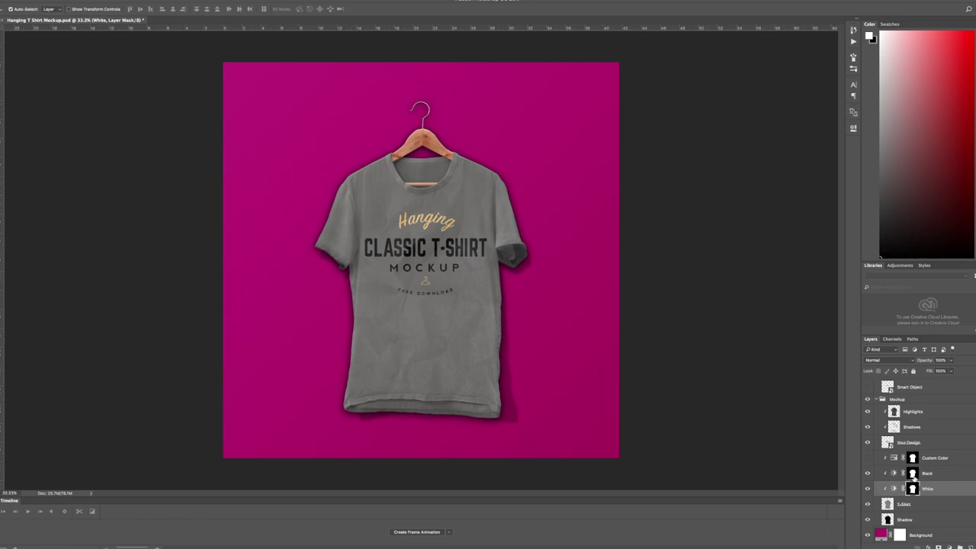
{"action": "left_click", "coordinate": [869, 490]}
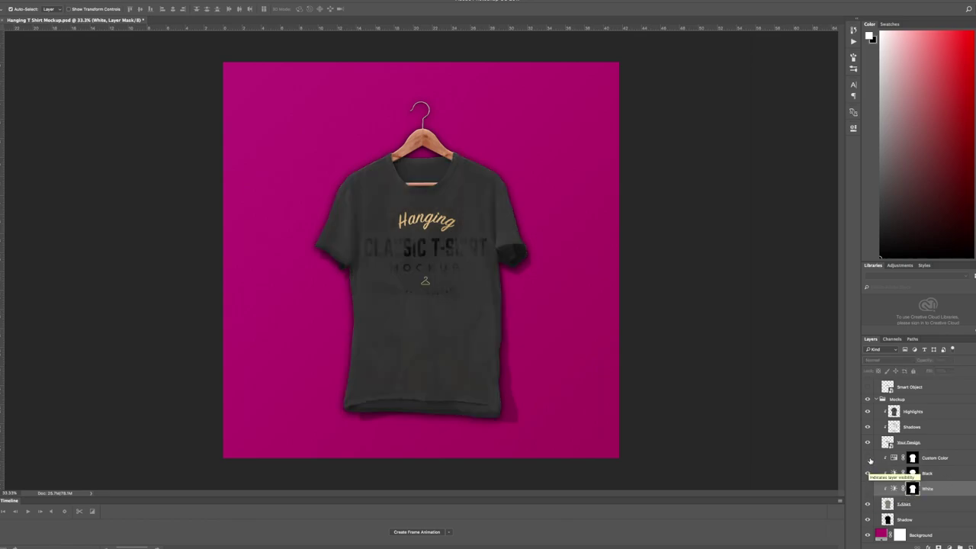
{"action": "left_click", "coordinate": [868, 458]}
{"action": "left_click", "coordinate": [867, 473]}
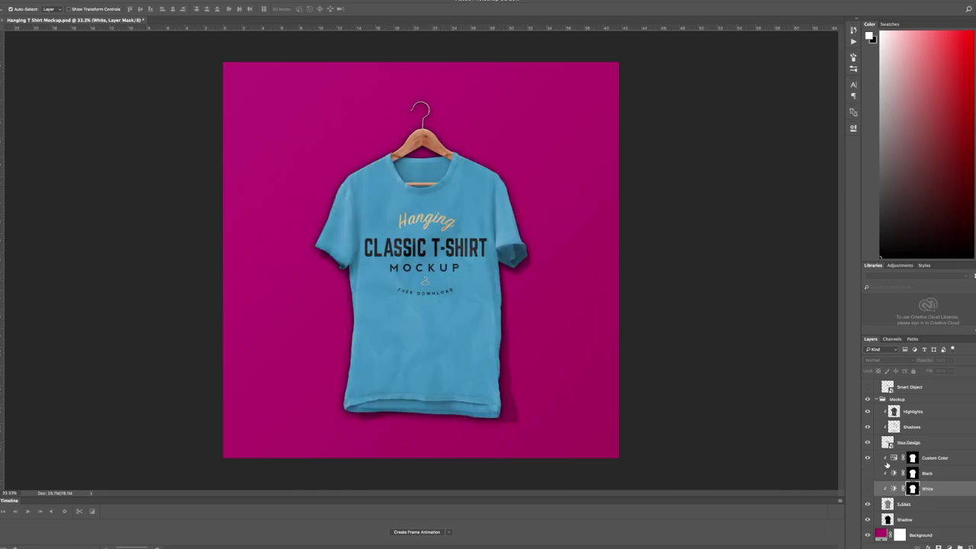
{"action": "double_click", "coordinate": [894, 458]}
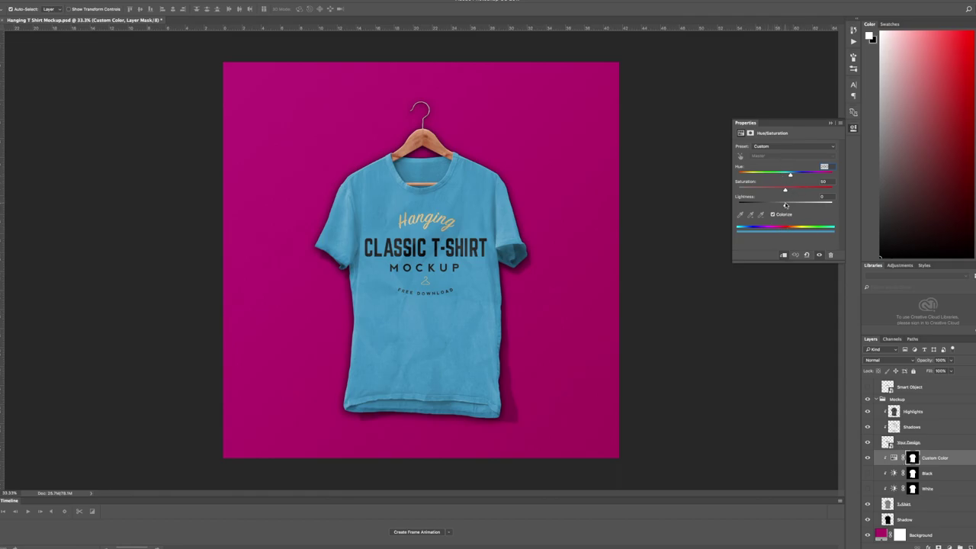
{"action": "left_click_drag", "start_coordinate": [786, 190], "coordinate": [767, 178]}
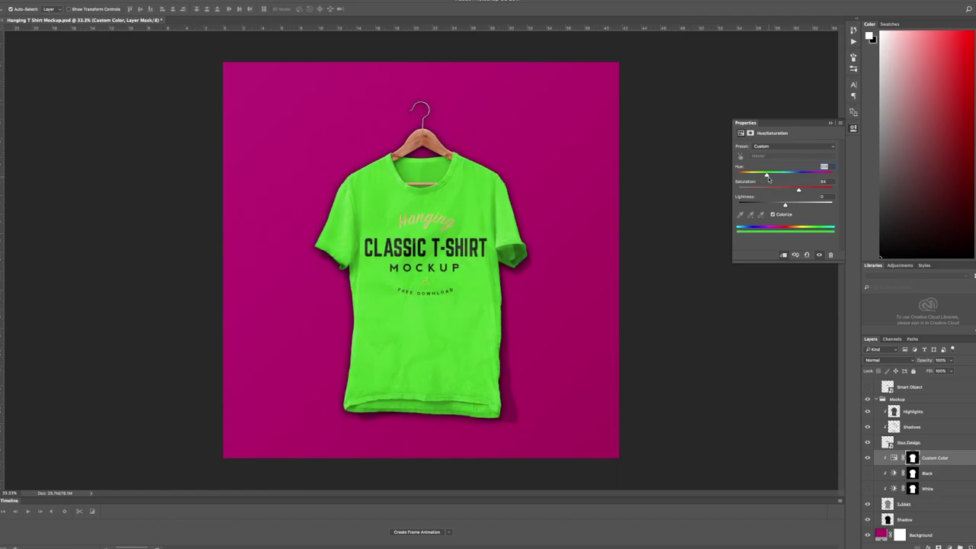
{"action": "left_click", "coordinate": [854, 128]}
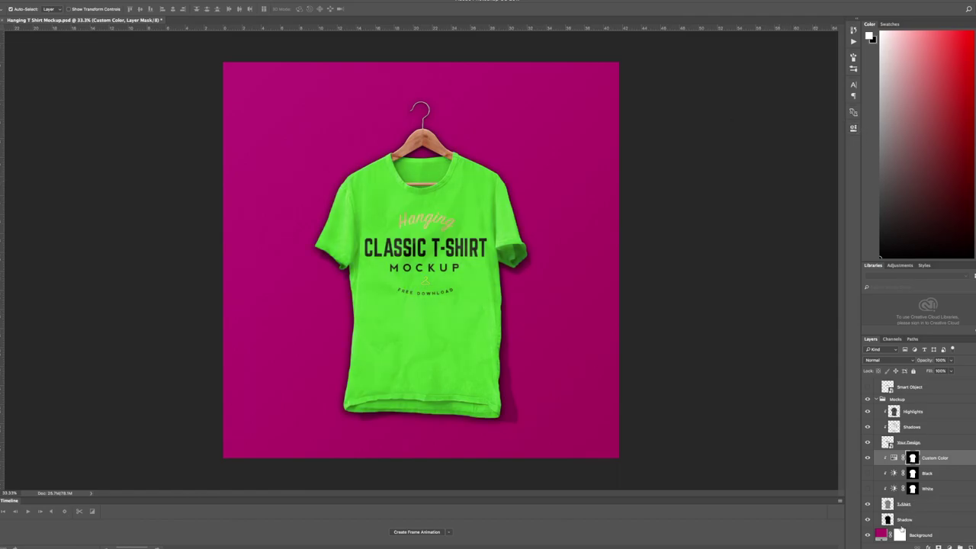
{"action": "left_click", "coordinate": [867, 488]}
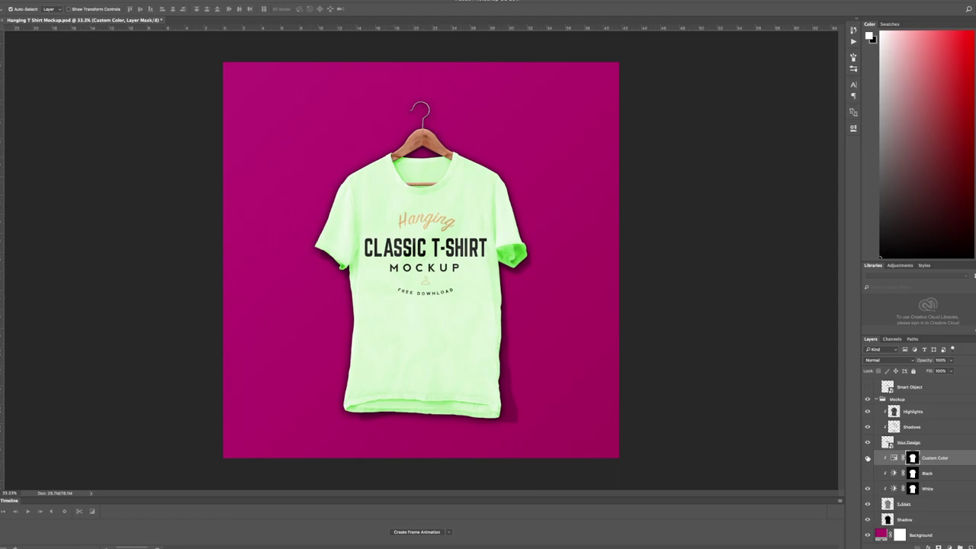
{"action": "left_click", "coordinate": [867, 459]}
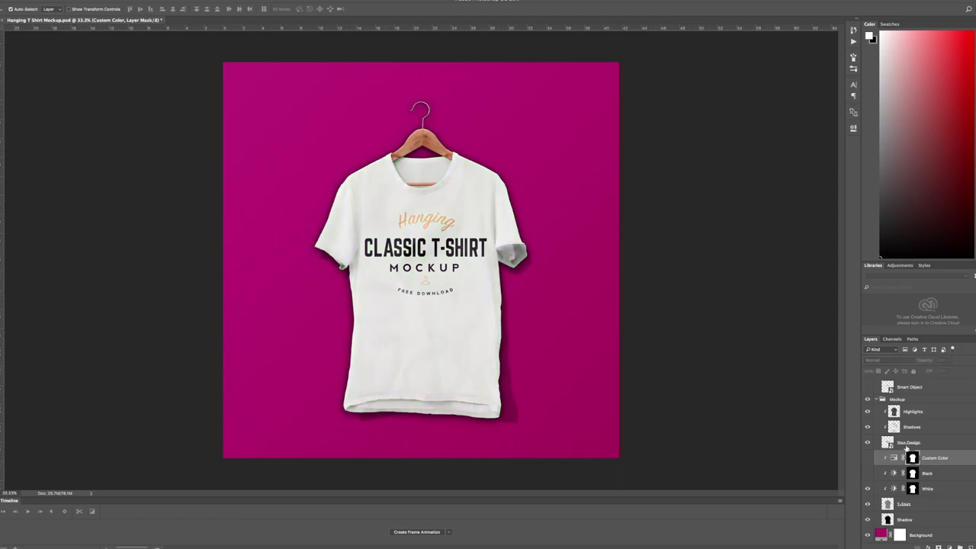
{"action": "scroll", "coordinate": [906, 450], "scroll_direction": "up", "scroll_amount": 1}
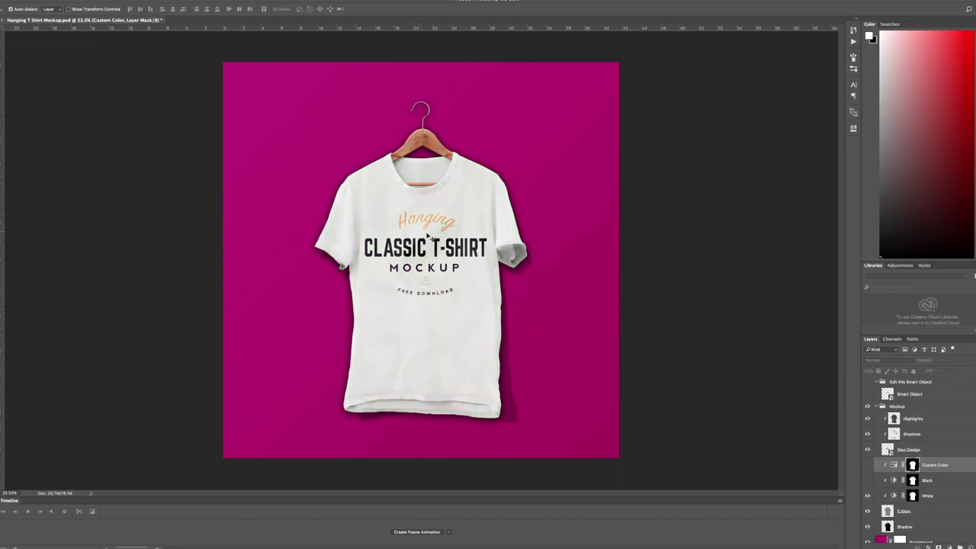
Step: Open the Smart Object layer's contents as Smart Object.psb, collapsing the Mockup group
{"action": "left_click", "coordinate": [885, 396]}
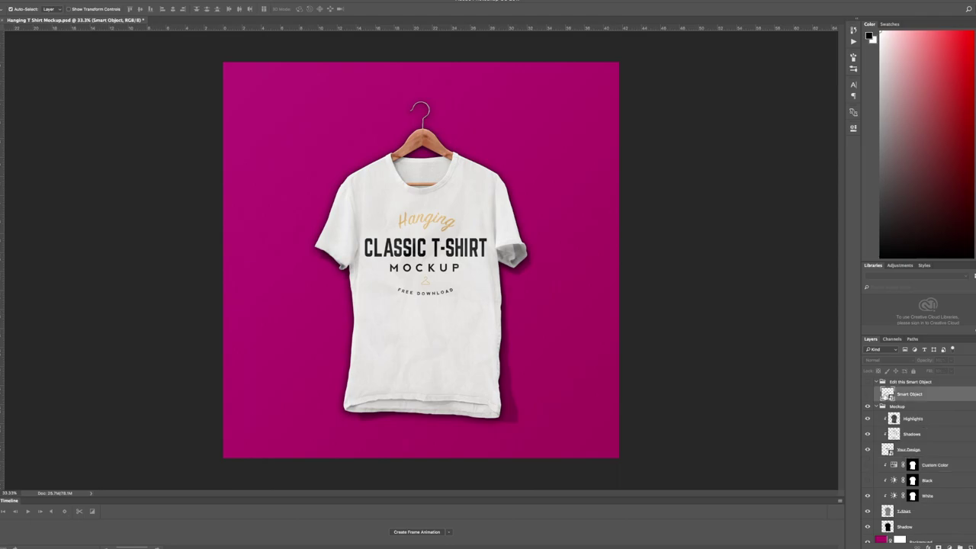
{"action": "left_click", "coordinate": [879, 408]}
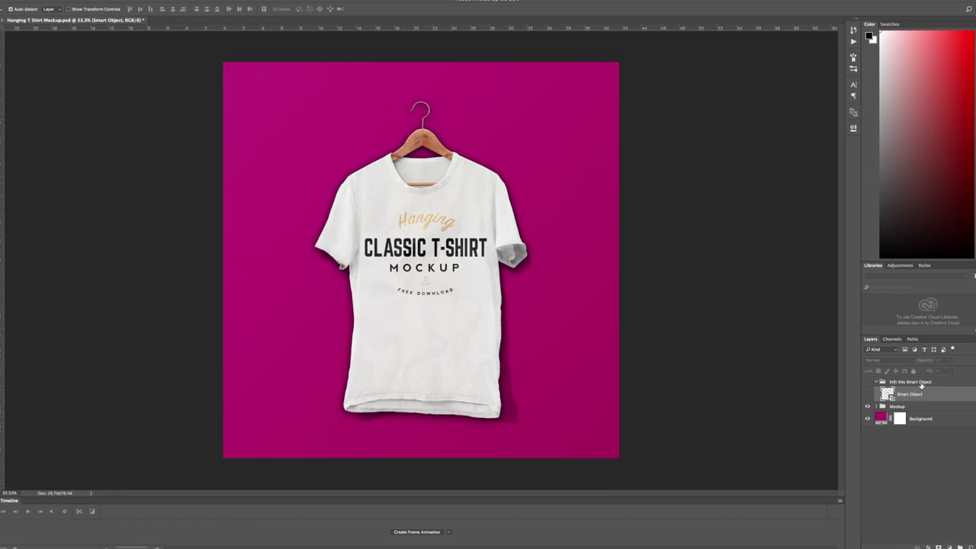
{"action": "double_click", "coordinate": [888, 394]}
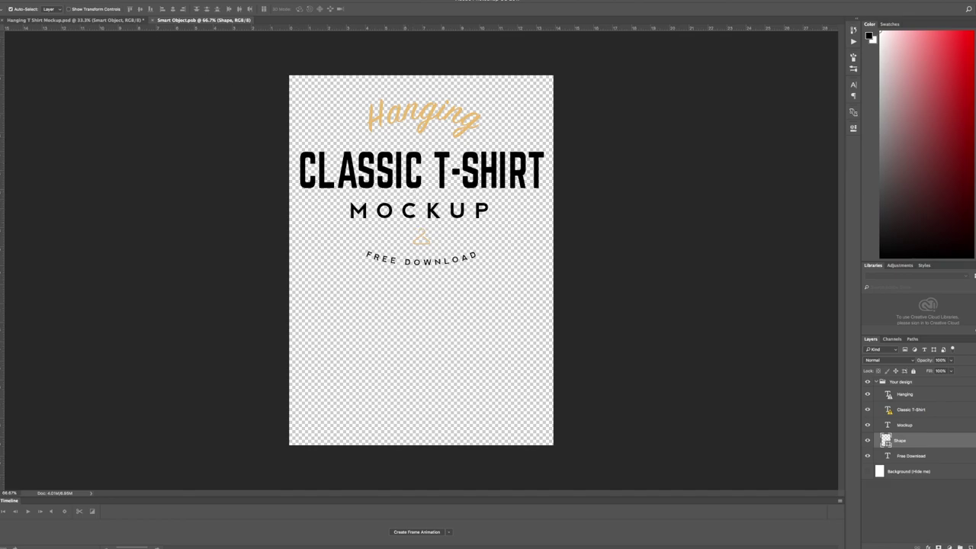
Step: Open recent file Miller Emblem.psd, skip the library prompt, and edit its Vector Smart Object in Illustrator
{"action": "left_click", "coordinate": [57, 0]}
{"action": "mouse_move", "coordinate": [99, 28]}
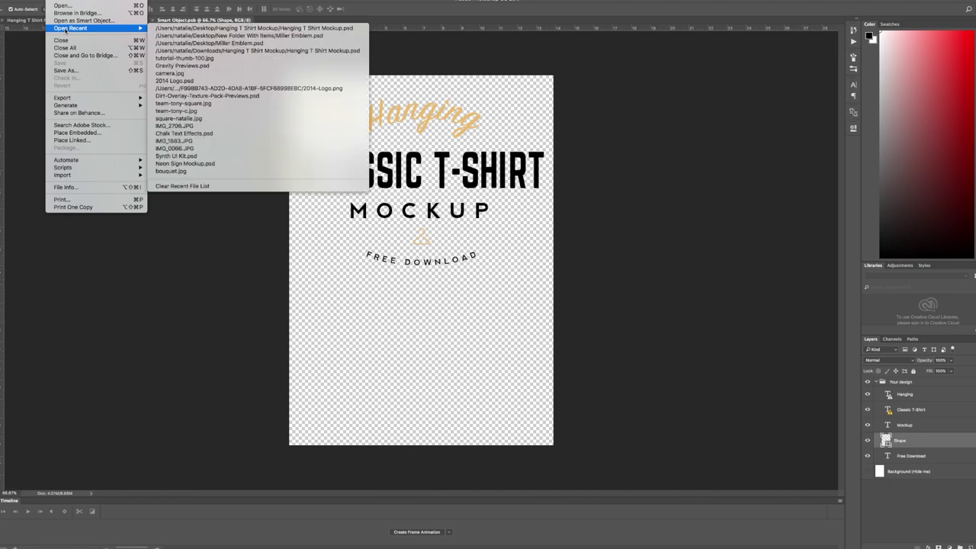
{"action": "left_click", "coordinate": [200, 36]}
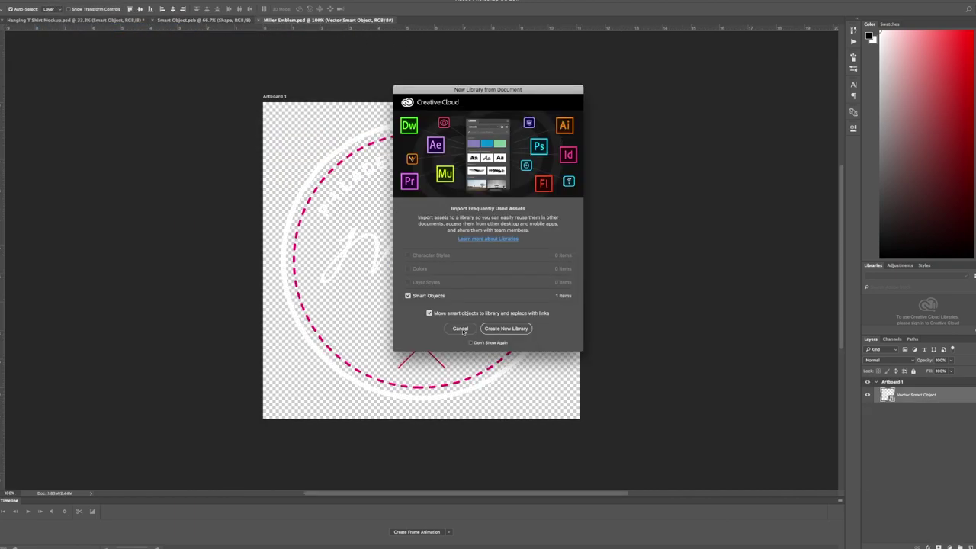
{"action": "left_click", "coordinate": [460, 328]}
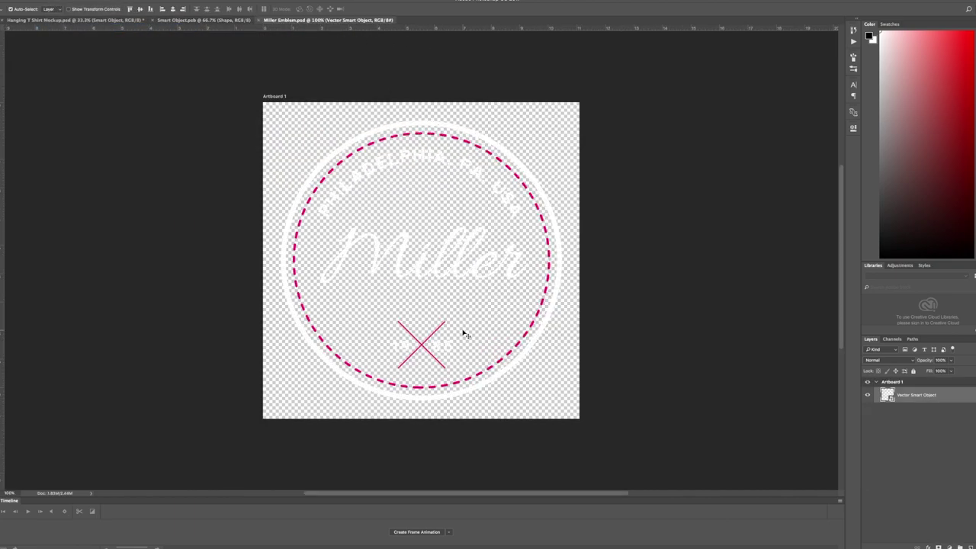
{"action": "double_click", "coordinate": [888, 395]}
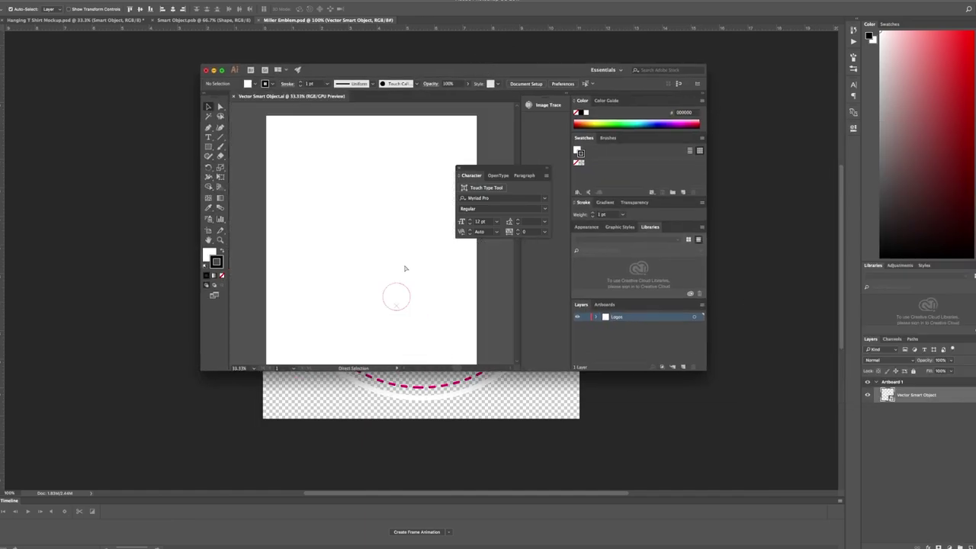
Step: Marquee-select the entire circular Miller emblem in Illustrator, then go back to Photoshop
{"action": "left_click_drag", "start_coordinate": [353, 270], "coordinate": [445, 325]}
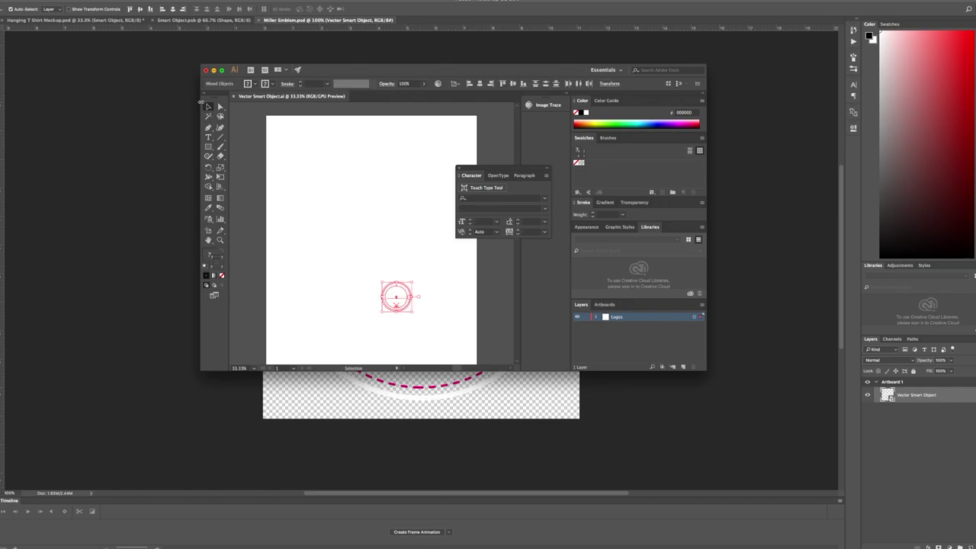
{"action": "left_click", "coordinate": [176, 112]}
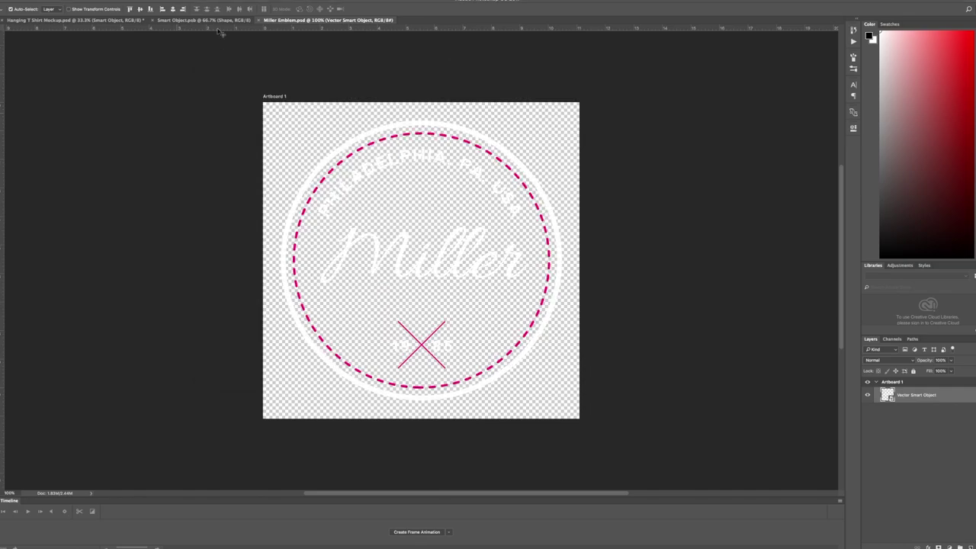
Step: Paste the emblem into Smart Object.psb as a smart object and scale it up across the page
{"action": "left_click", "coordinate": [218, 20]}
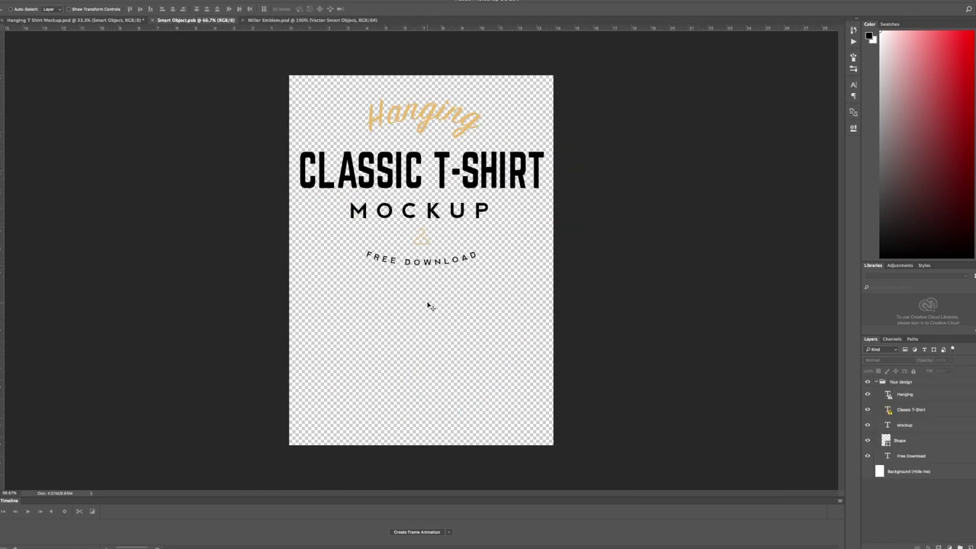
{"action": "key", "text": "super+v"}
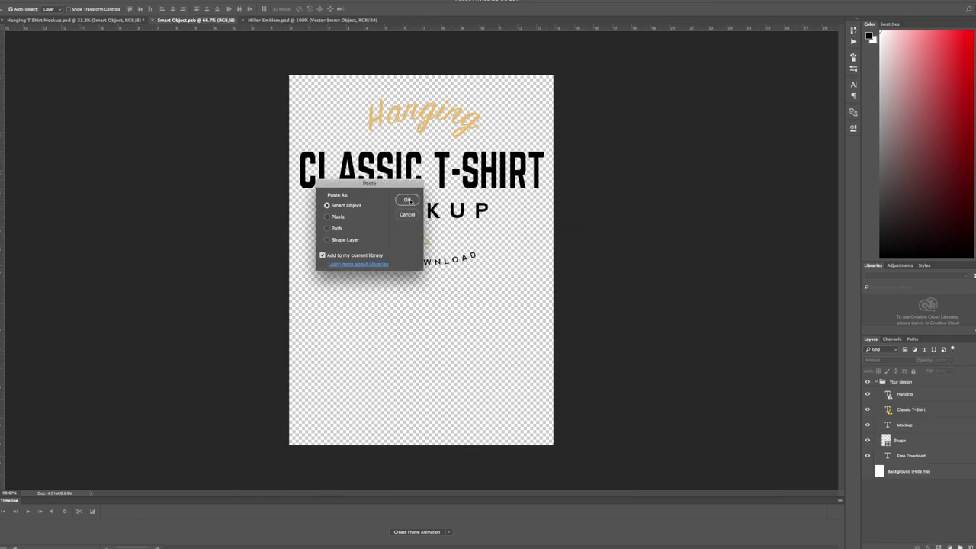
{"action": "key", "text": "Return"}
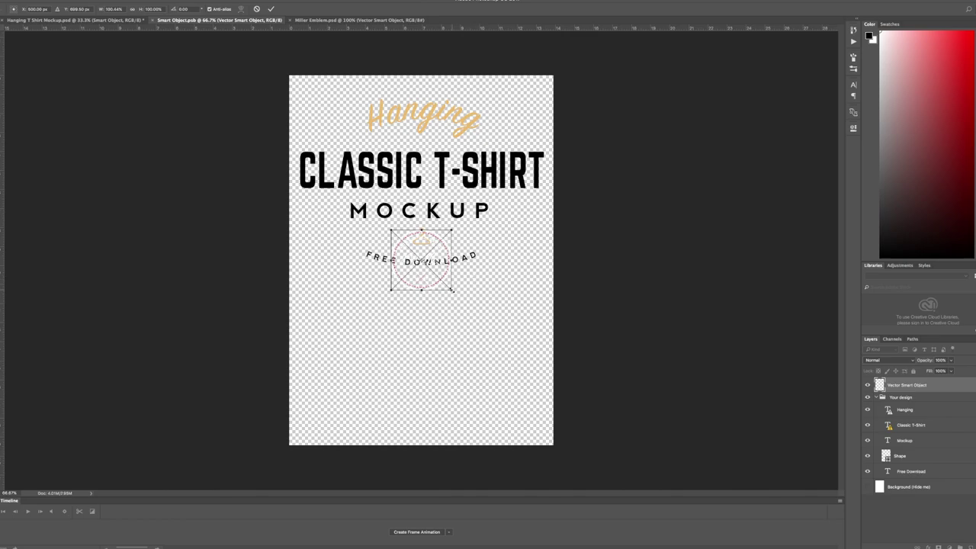
{"action": "left_click_drag", "start_coordinate": [452, 290], "coordinate": [544, 381]}
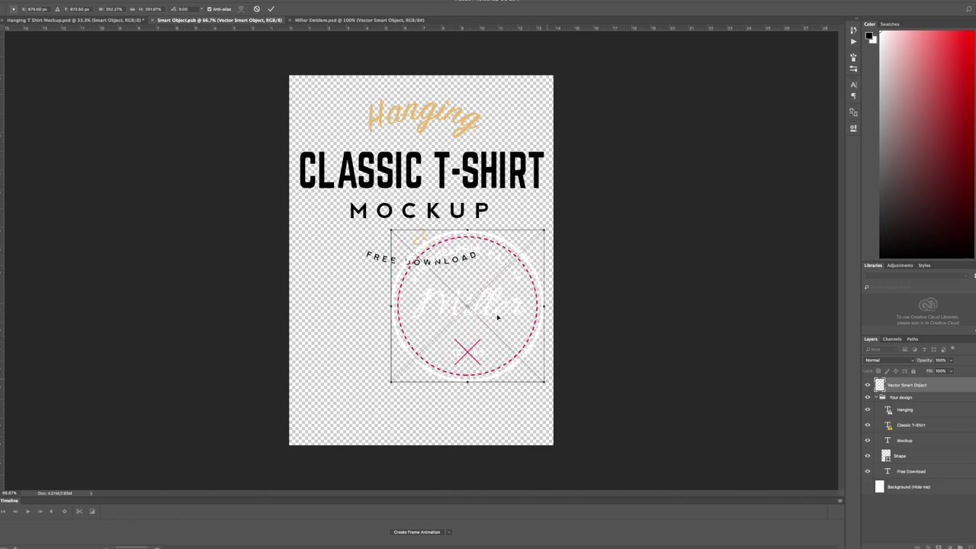
{"action": "left_click_drag", "start_coordinate": [390, 229], "coordinate": [280, 156]}
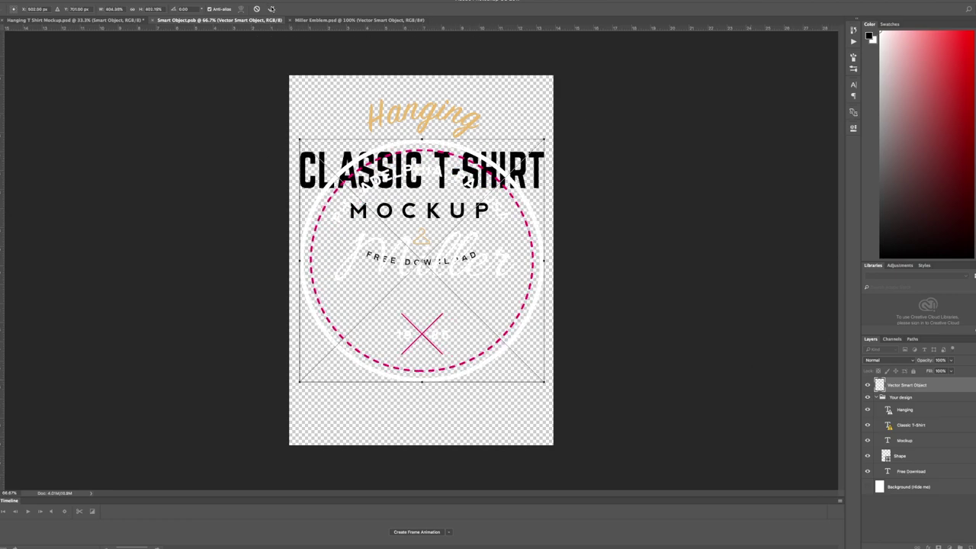
{"action": "key", "text": "Escape"}
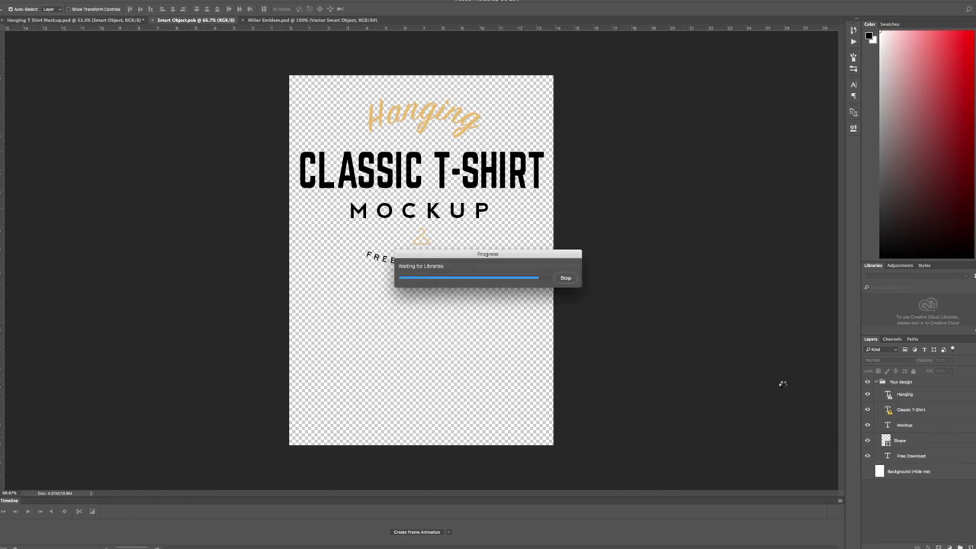
{"action": "left_click", "coordinate": [565, 278]}
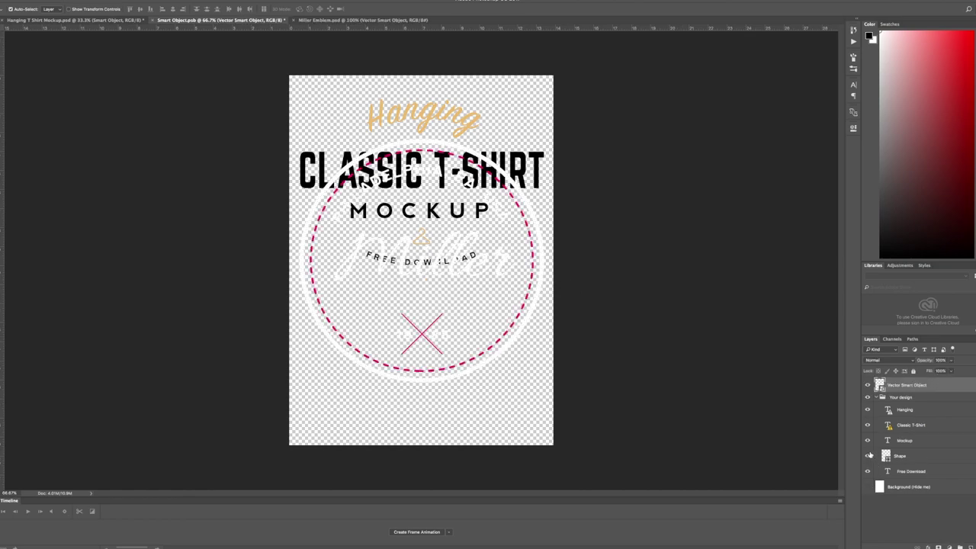
Step: Hide the Your design group, move the emblem higher, and save Smart Object.psb
{"action": "left_click", "coordinate": [868, 398]}
{"action": "left_click_drag", "start_coordinate": [434, 264], "coordinate": [433, 208]}
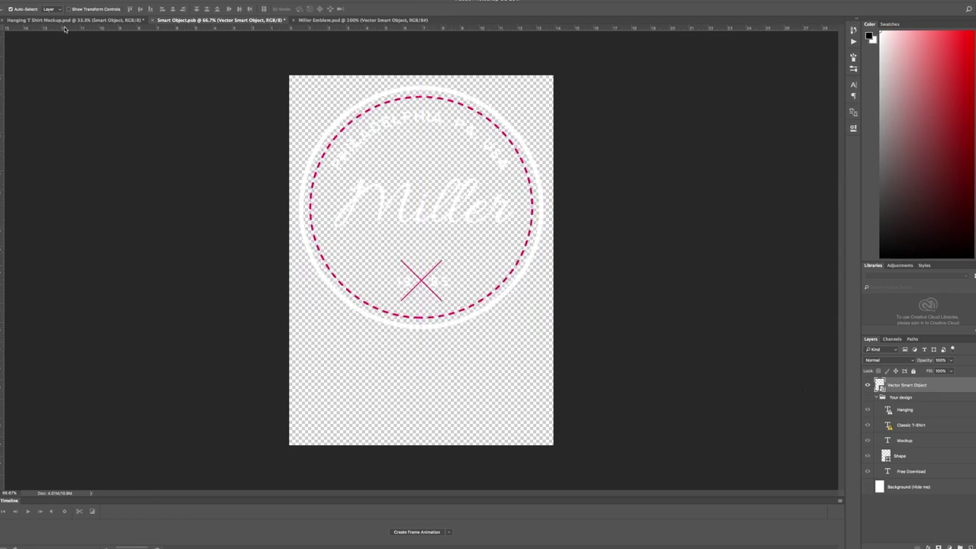
{"action": "key", "text": "ctrl+s"}
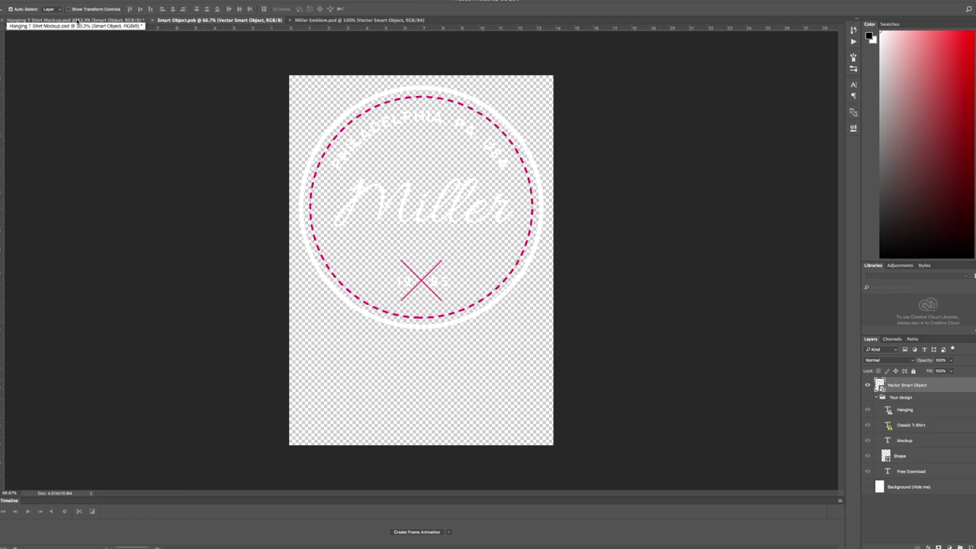
{"action": "left_click", "coordinate": [77, 21]}
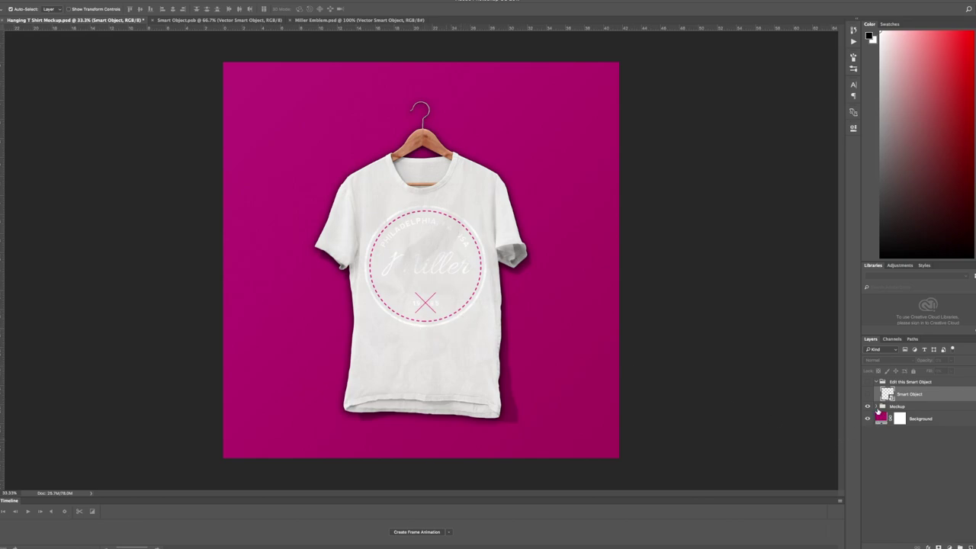
Step: Expand the Mockup group and turn on the Black layer so the shirt turns dark grey
{"action": "left_click", "coordinate": [877, 407]}
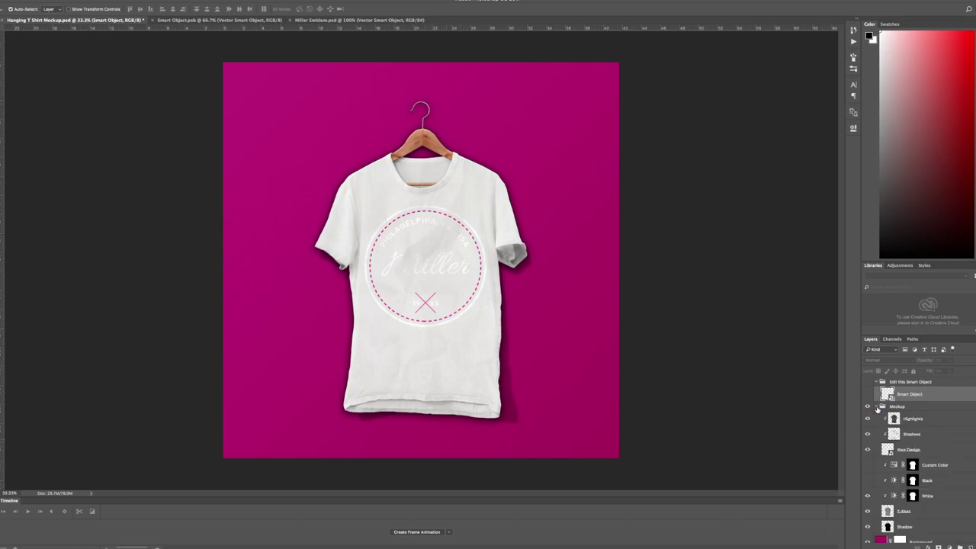
{"action": "left_click", "coordinate": [867, 481]}
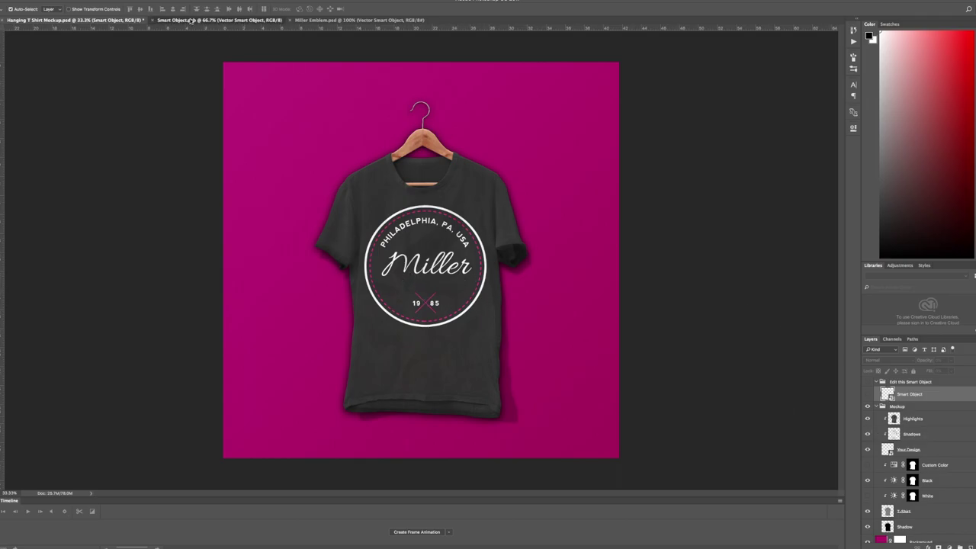
{"action": "left_click", "coordinate": [190, 20]}
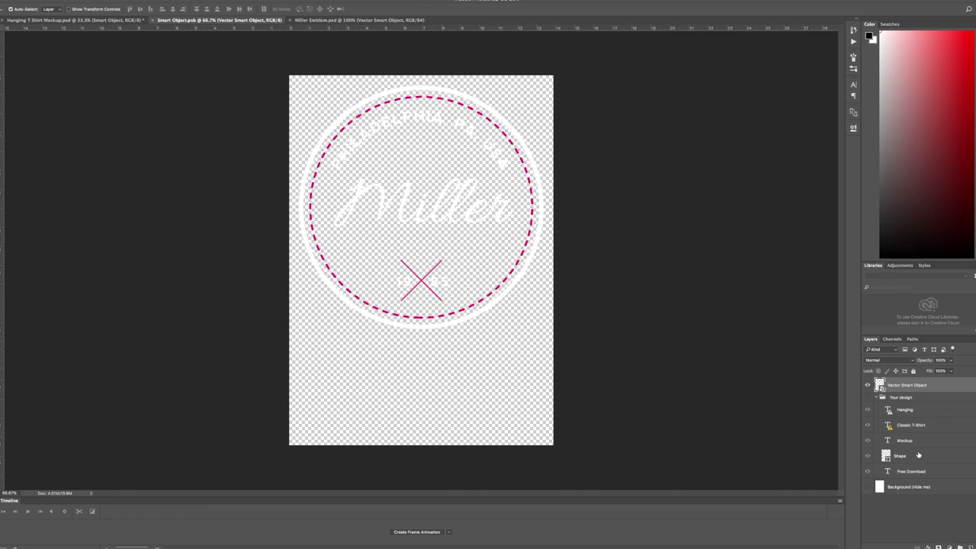
Step: Scale the emblem down to a small circle, centre it near the top, and save
{"action": "left_click_drag", "start_coordinate": [544, 328], "coordinate": [429, 216]}
{"action": "left_click_drag", "start_coordinate": [381, 162], "coordinate": [425, 176]}
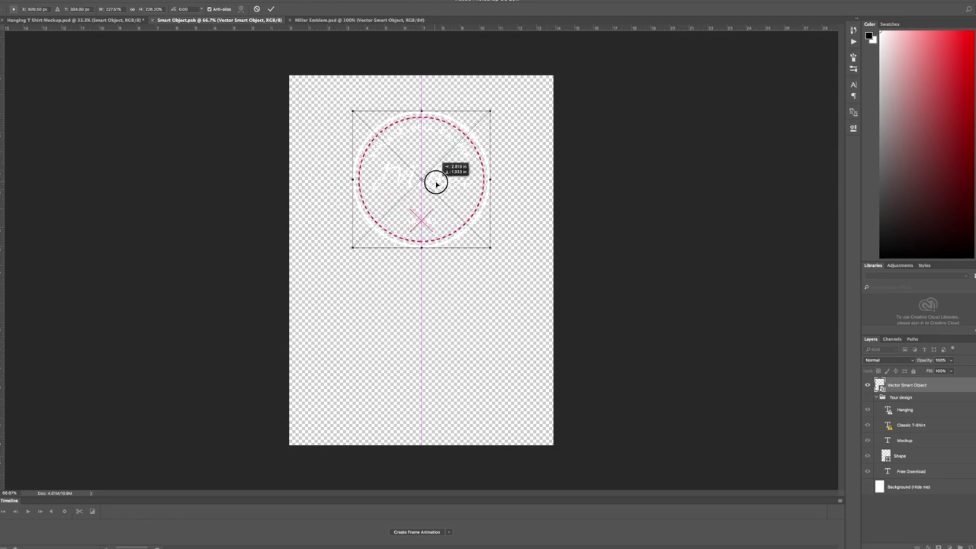
{"action": "left_click", "coordinate": [273, 11]}
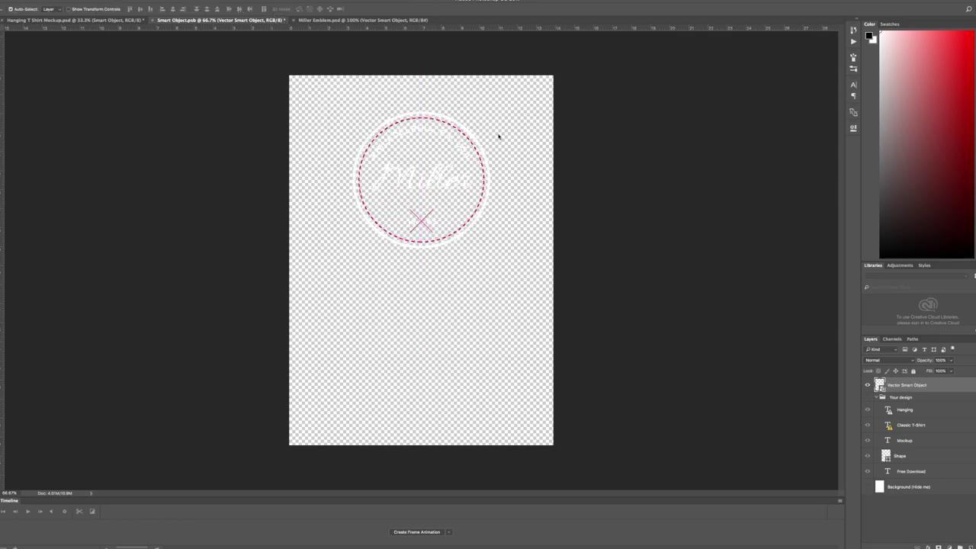
{"action": "key", "text": "ctrl+s"}
Step: Switch to the Hanging T Shirt Mockup.psd tab to check the Miller emblem on the dark shirt
{"action": "left_click", "coordinate": [99, 21]}
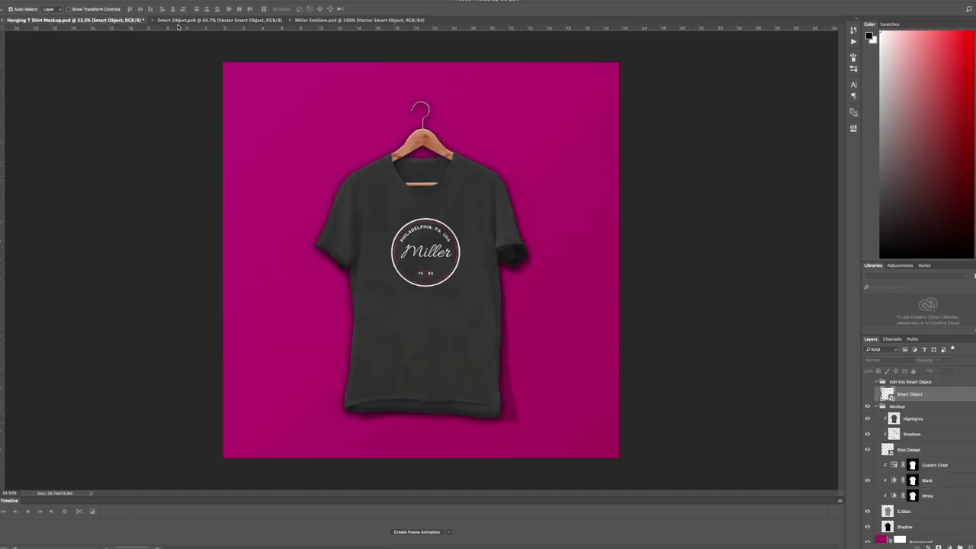